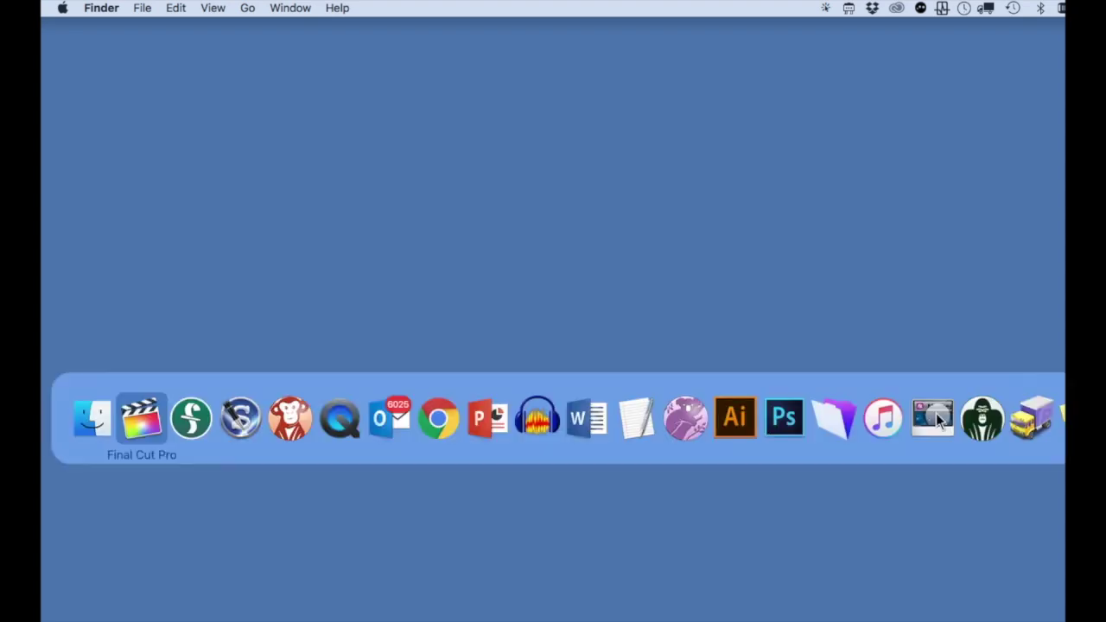
In Final Draft 10, delete the opening FADE IN paragraph about the long scroll over black.
{"action": "left_click", "coordinate": [193, 419]}
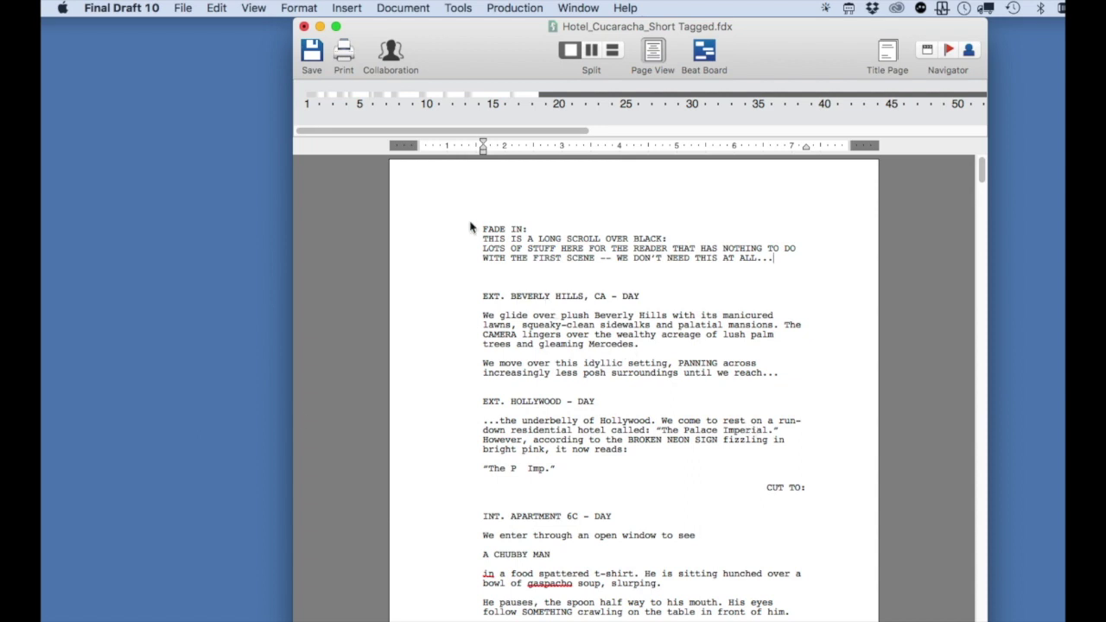
{"action": "left_click_drag", "start_coordinate": [484, 230], "coordinate": [797, 273]}
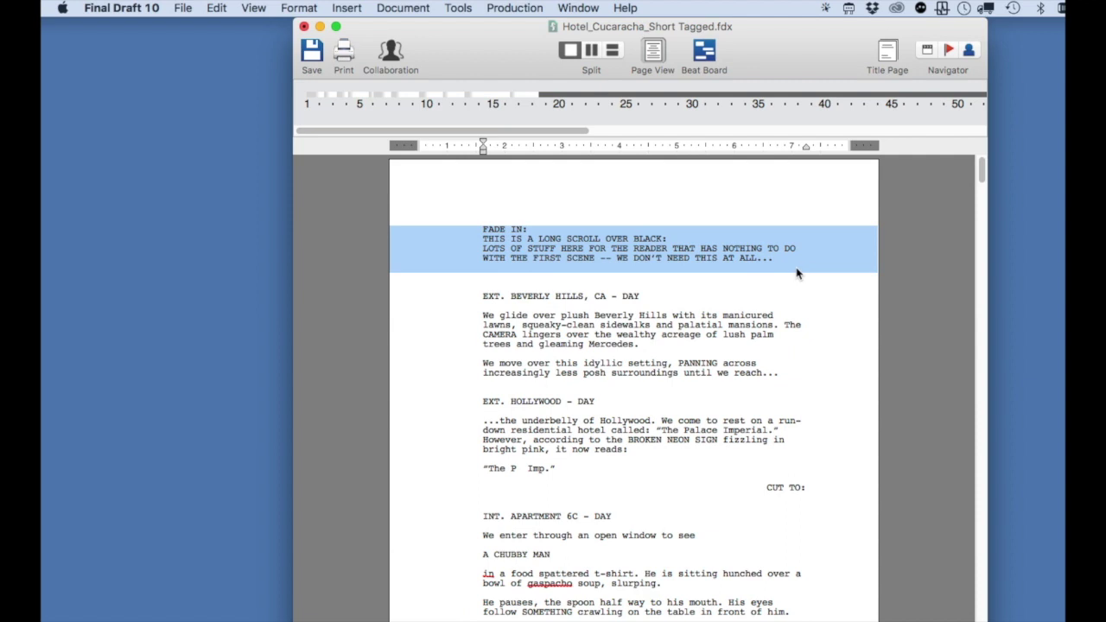
{"action": "key", "text": "BackSpace"}
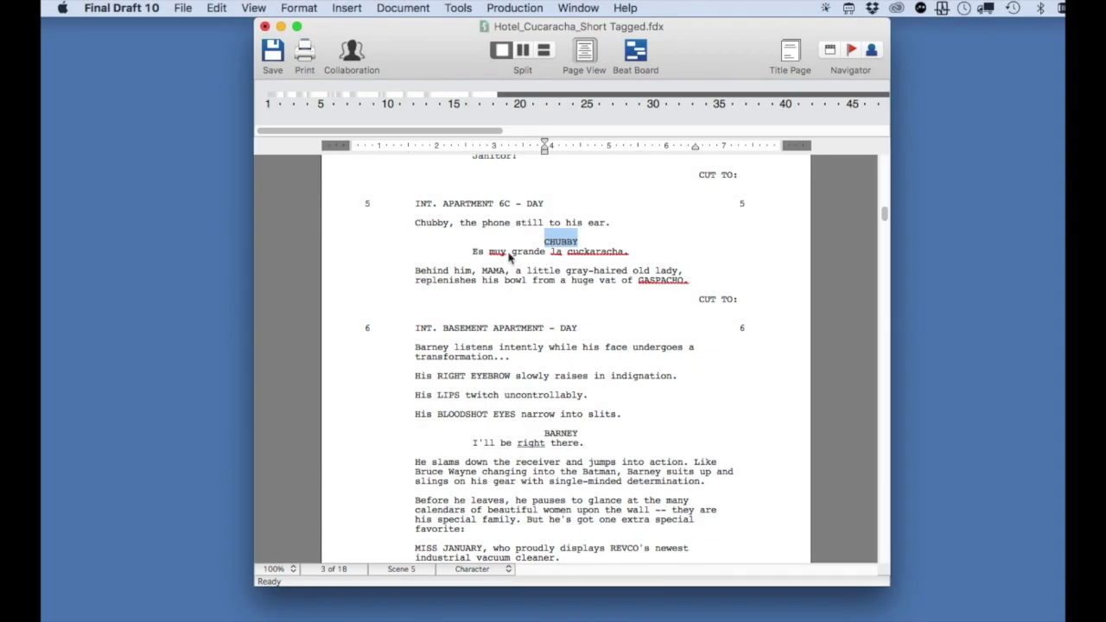
Select Chubby's Spanish line, number every scene heading with Number/Renumber, then begin Save As.
{"action": "left_click", "coordinate": [509, 256]}
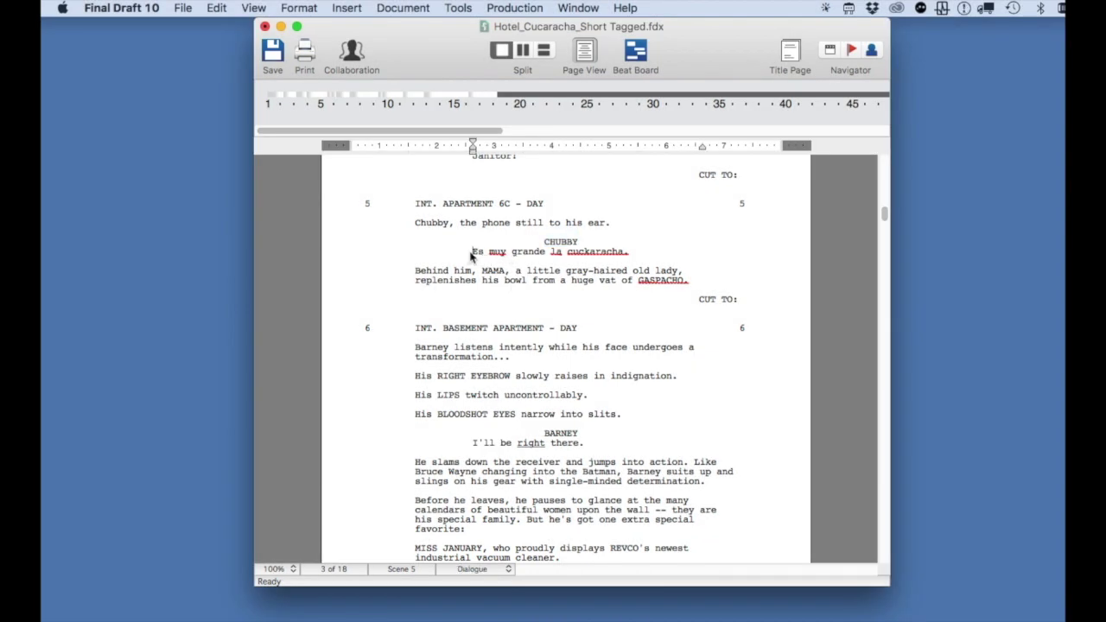
{"action": "left_click_drag", "start_coordinate": [472, 256], "coordinate": [633, 256]}
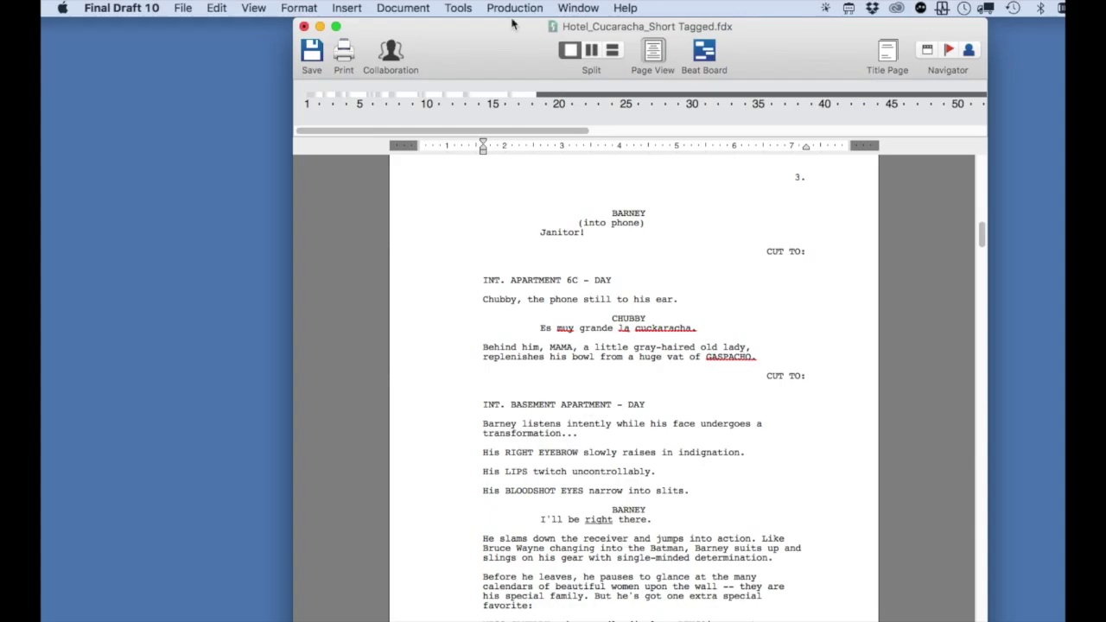
{"action": "left_click", "coordinate": [514, 8]}
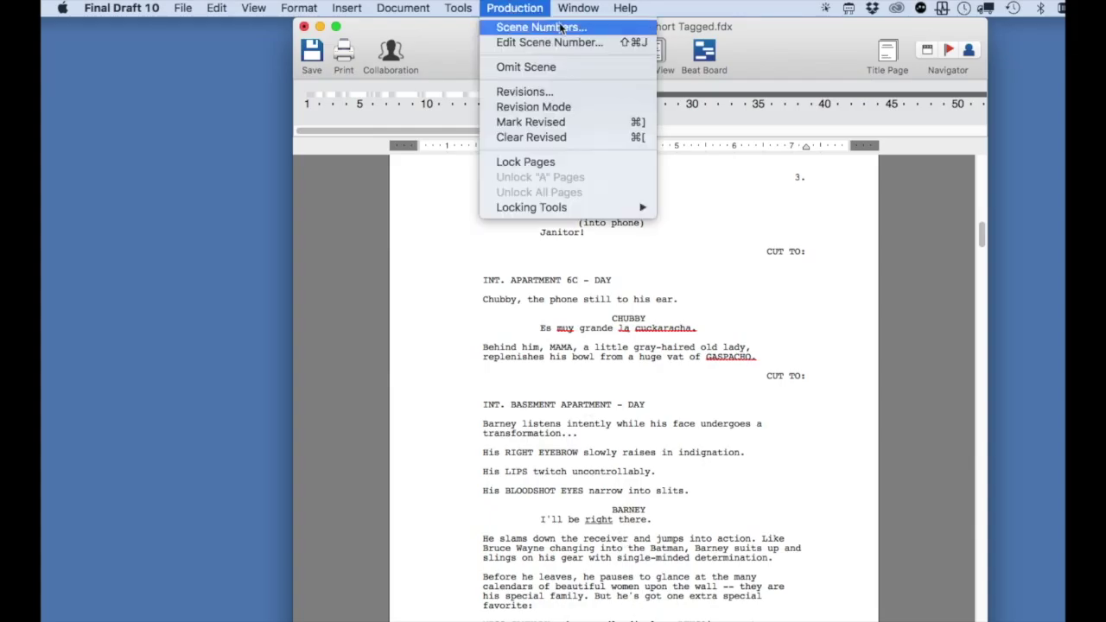
{"action": "left_click", "coordinate": [593, 28]}
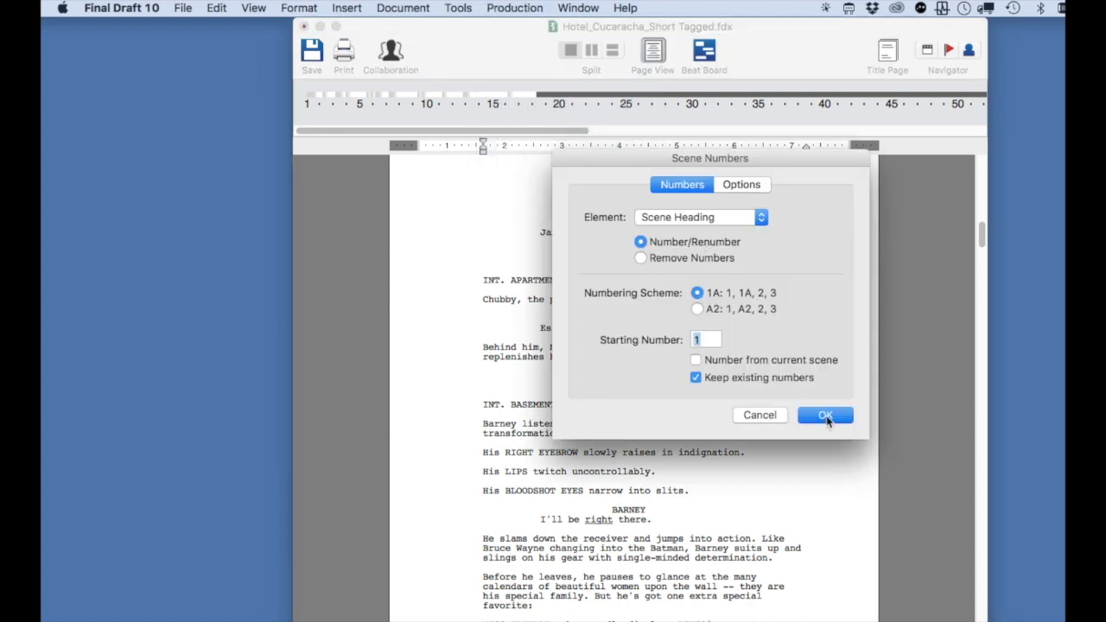
{"action": "left_click", "coordinate": [828, 419]}
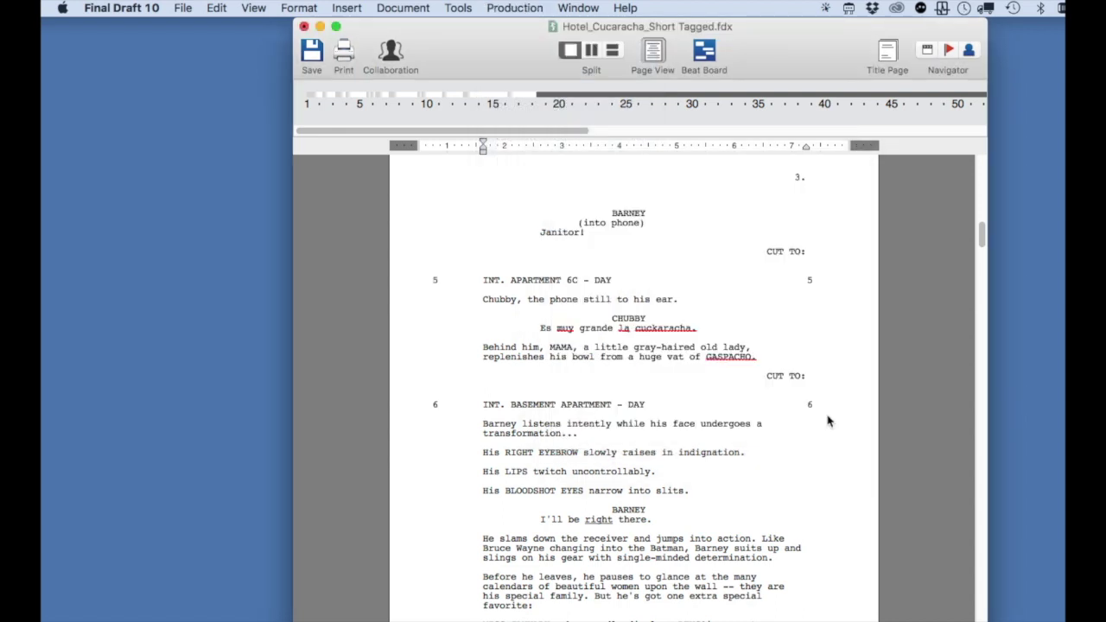
{"action": "left_click", "coordinate": [185, 7]}
{"action": "left_click", "coordinate": [223, 128]}
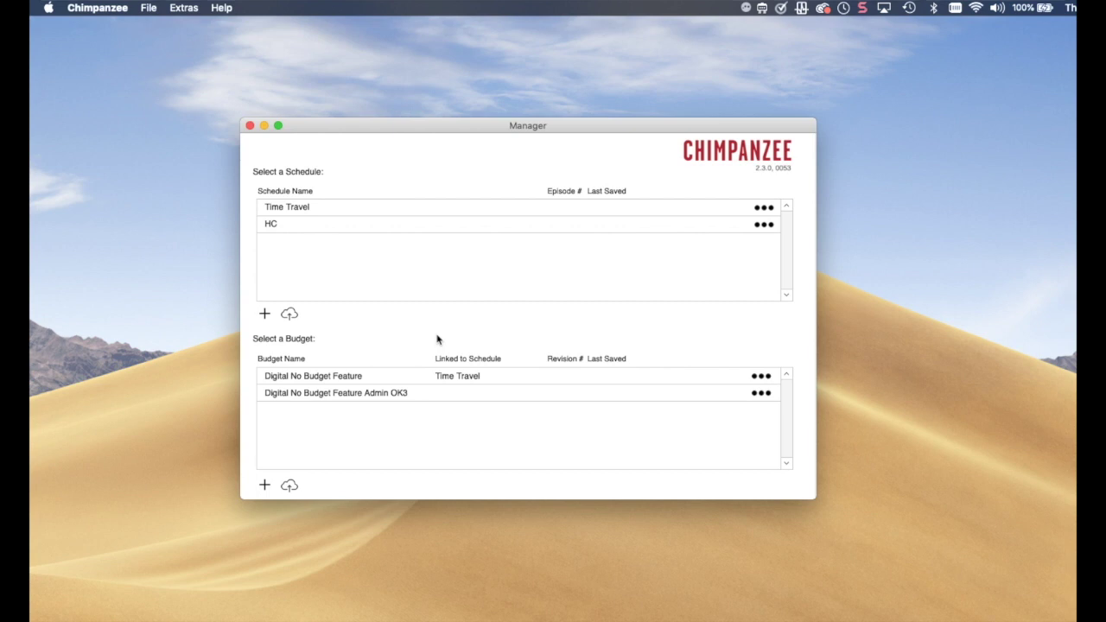
Start a new schedule importing a Final Draft .FDX screenplay, accepting the scene numbering notice.
{"action": "left_click", "coordinate": [265, 314]}
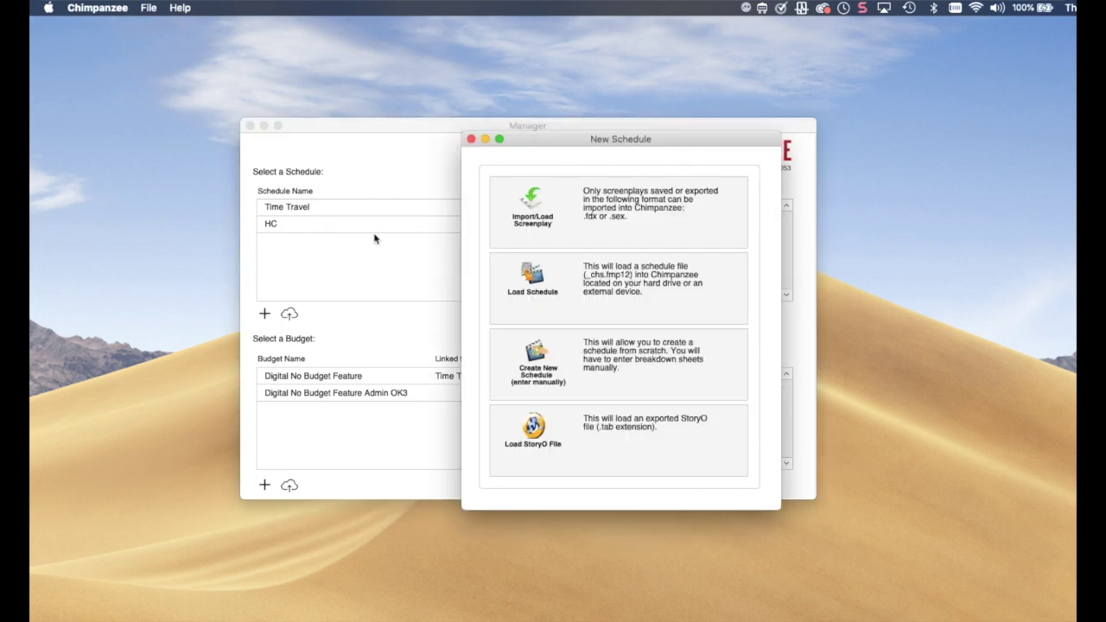
{"action": "left_click_drag", "start_coordinate": [666, 138], "coordinate": [593, 111]}
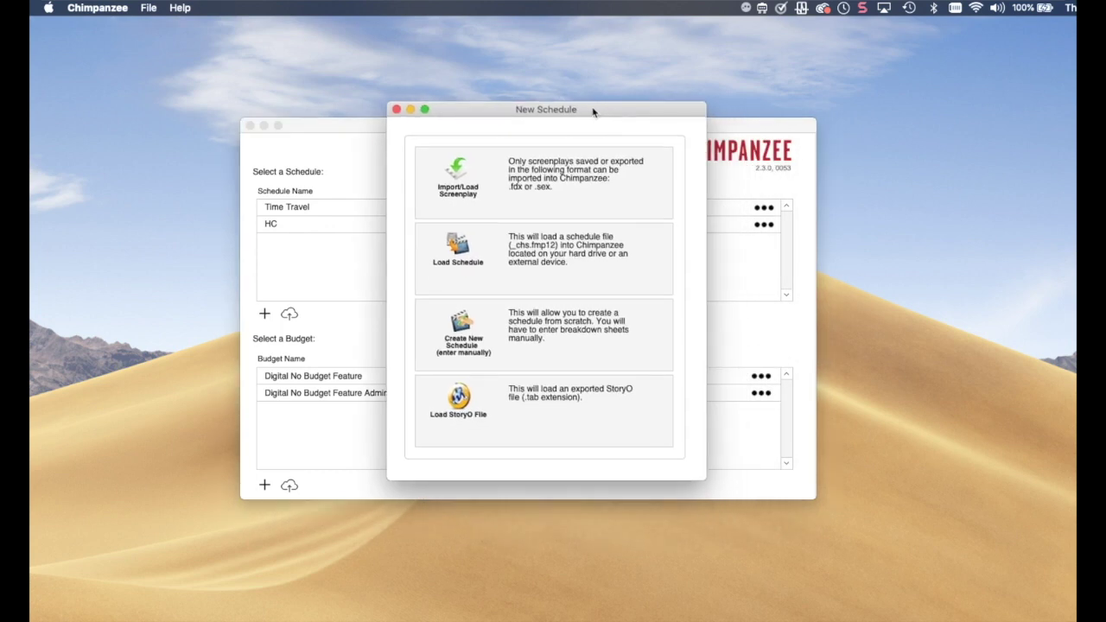
{"action": "left_click", "coordinate": [592, 205]}
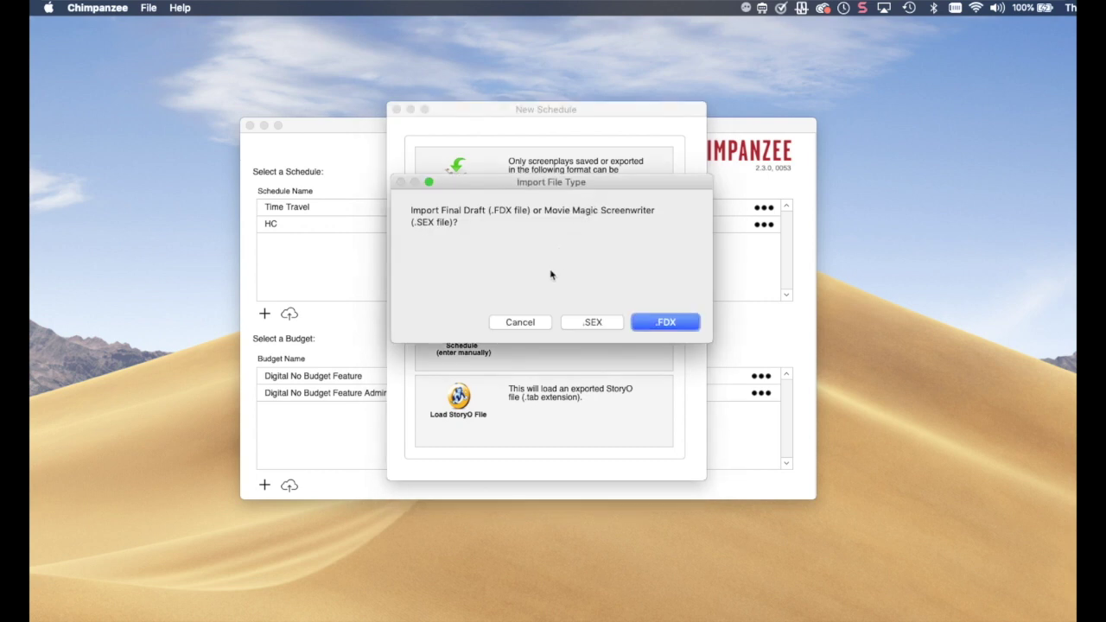
{"action": "left_click", "coordinate": [695, 326]}
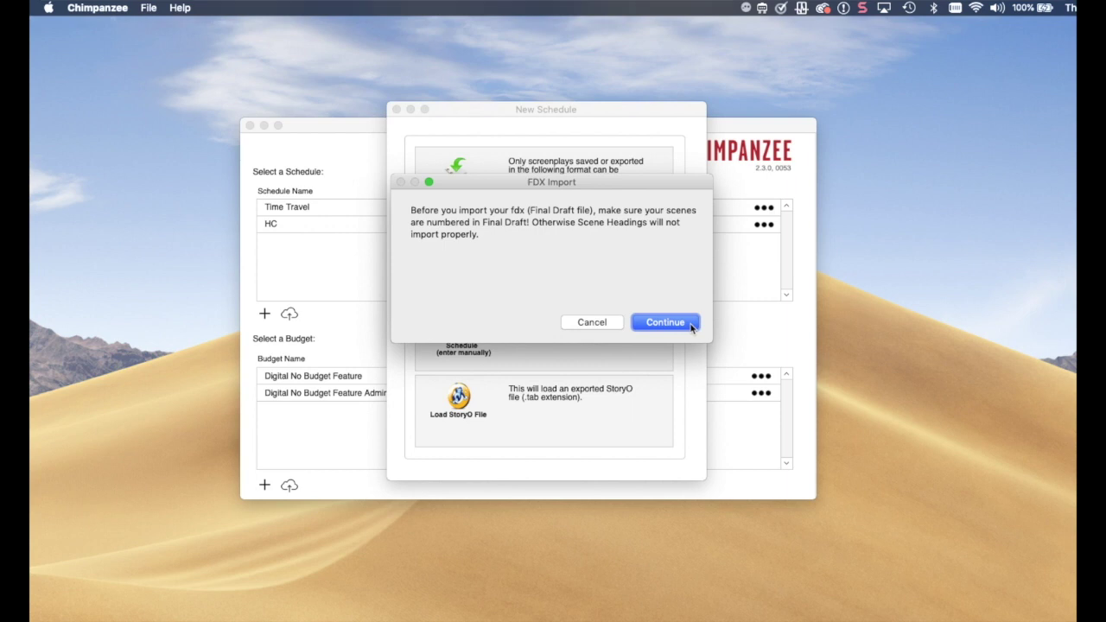
{"action": "left_click", "coordinate": [665, 323]}
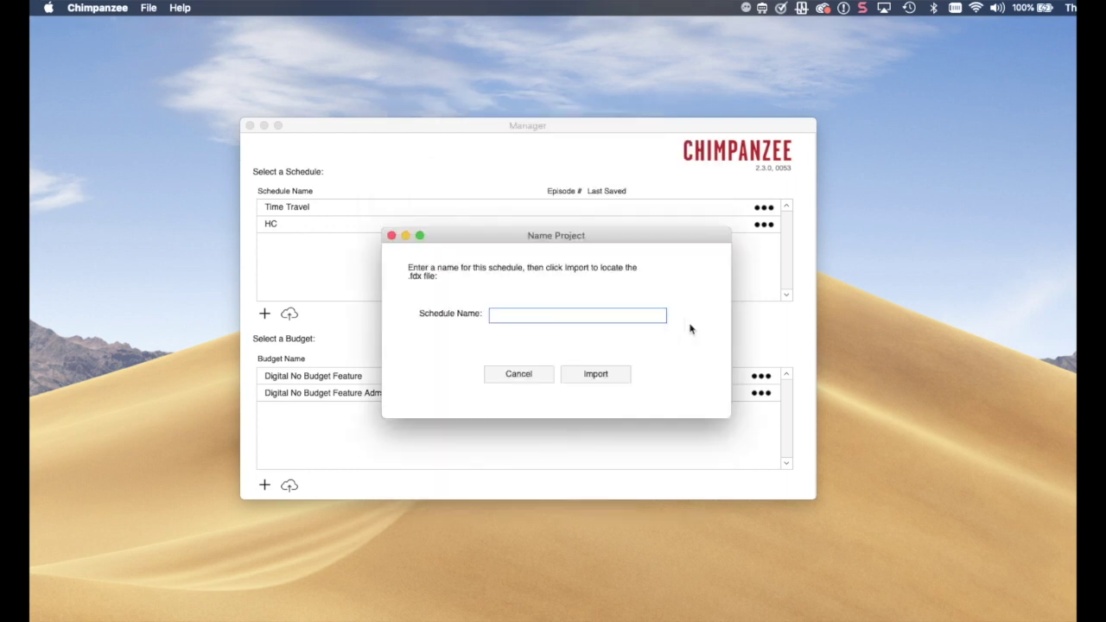
Name the schedule 'Screenplay' and import Interviewing Norman Sample.fdx from the Desktop.
{"action": "type", "text": "Screenplay"}
{"action": "left_click", "coordinate": [615, 378]}
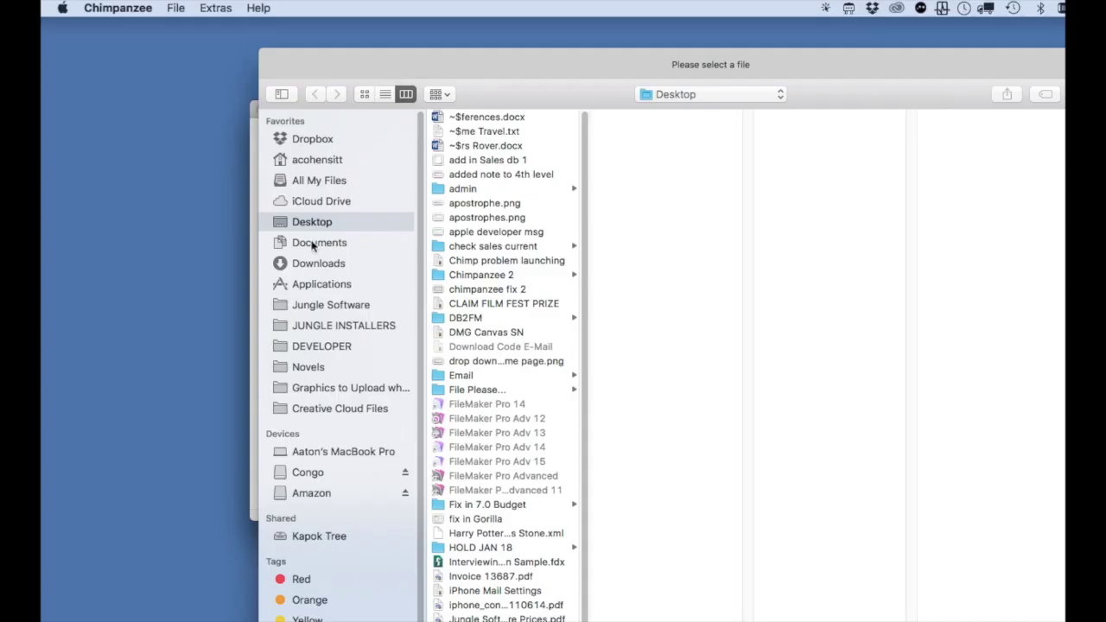
{"action": "scroll", "coordinate": [480, 393], "scroll_direction": "down", "scroll_amount": 5}
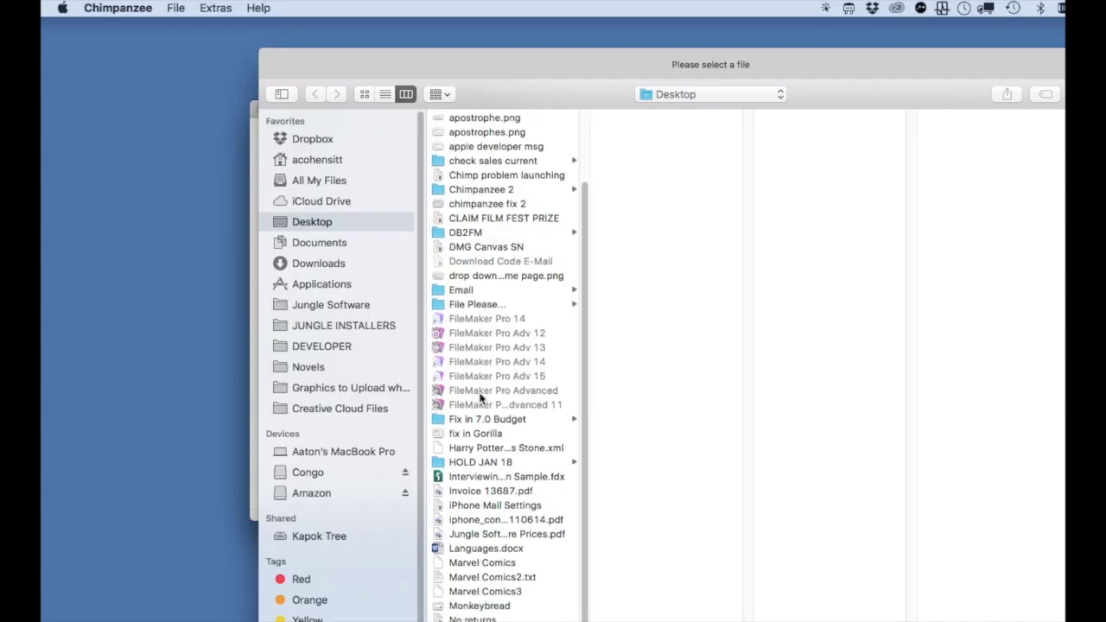
{"action": "left_click", "coordinate": [518, 478]}
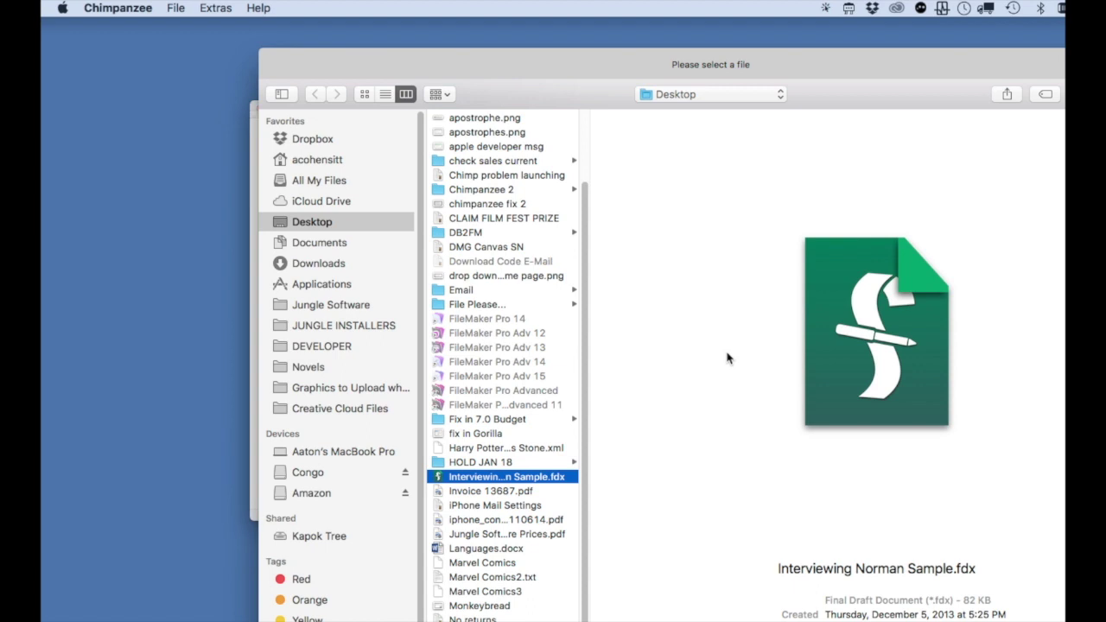
{"action": "key", "text": "Return"}
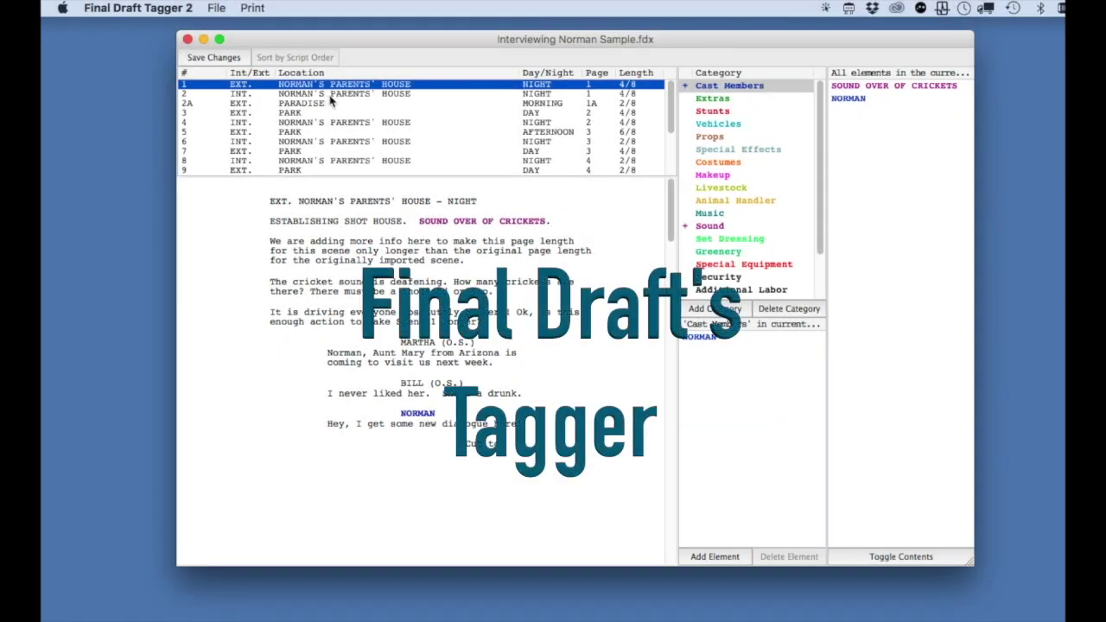
Browse the scene list, viewing the PARK day scene 3 and returning to scene 1.
{"action": "left_click", "coordinate": [316, 104]}
{"action": "left_click", "coordinate": [294, 113]}
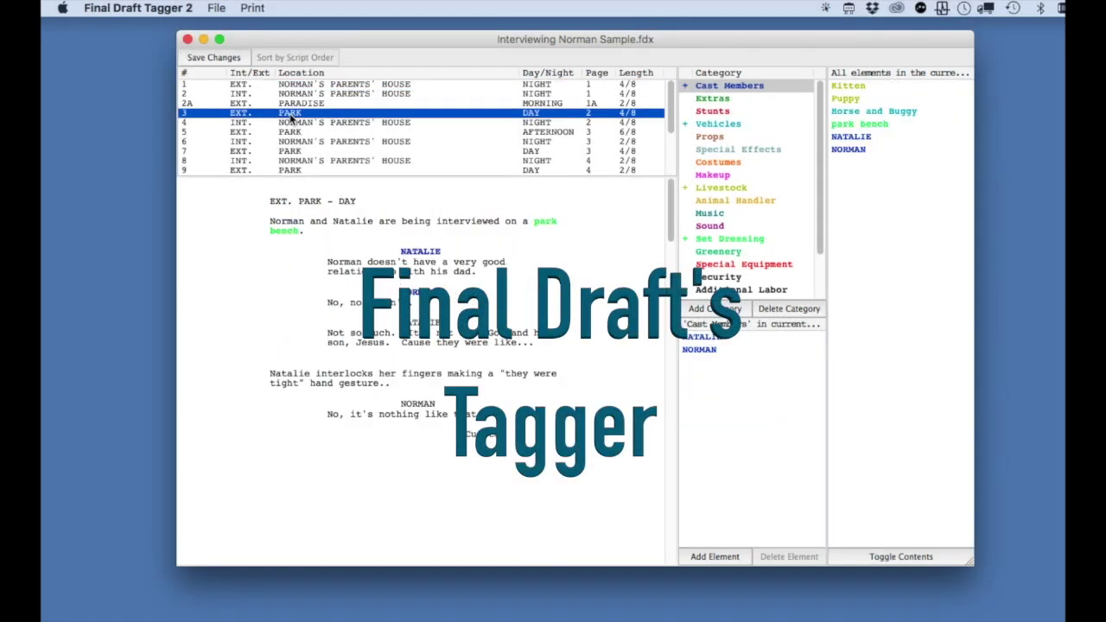
{"action": "left_click", "coordinate": [291, 84]}
Export the script to a schedule file named Interviewing Norman Sample.sex.
{"action": "left_click", "coordinate": [216, 8]}
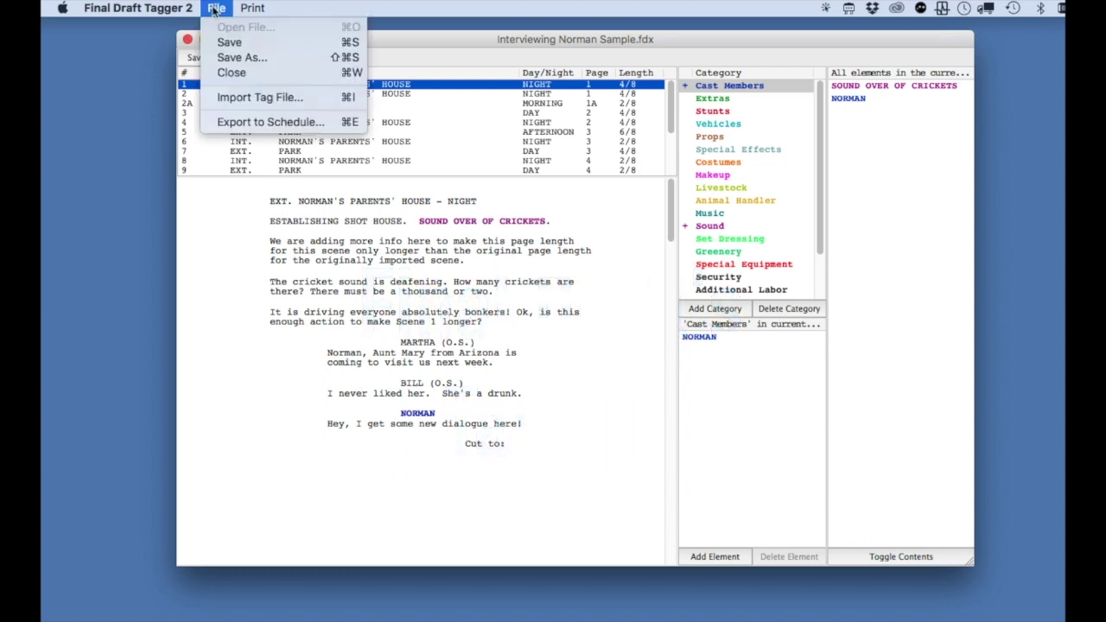
{"action": "left_click", "coordinate": [255, 122]}
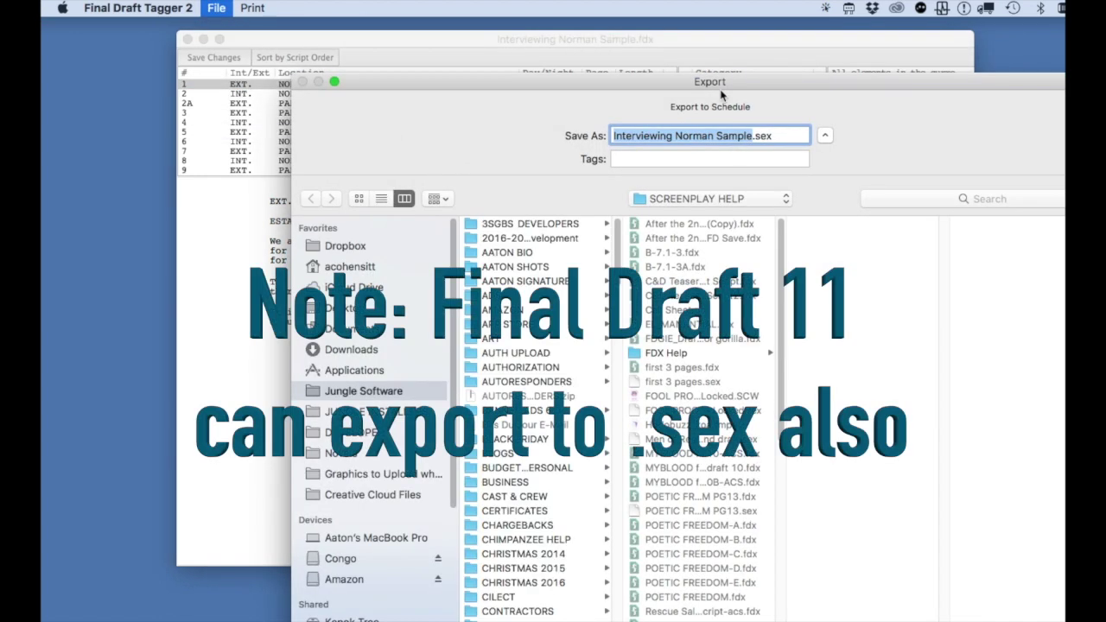
{"action": "left_click_drag", "start_coordinate": [722, 94], "coordinate": [653, 65]}
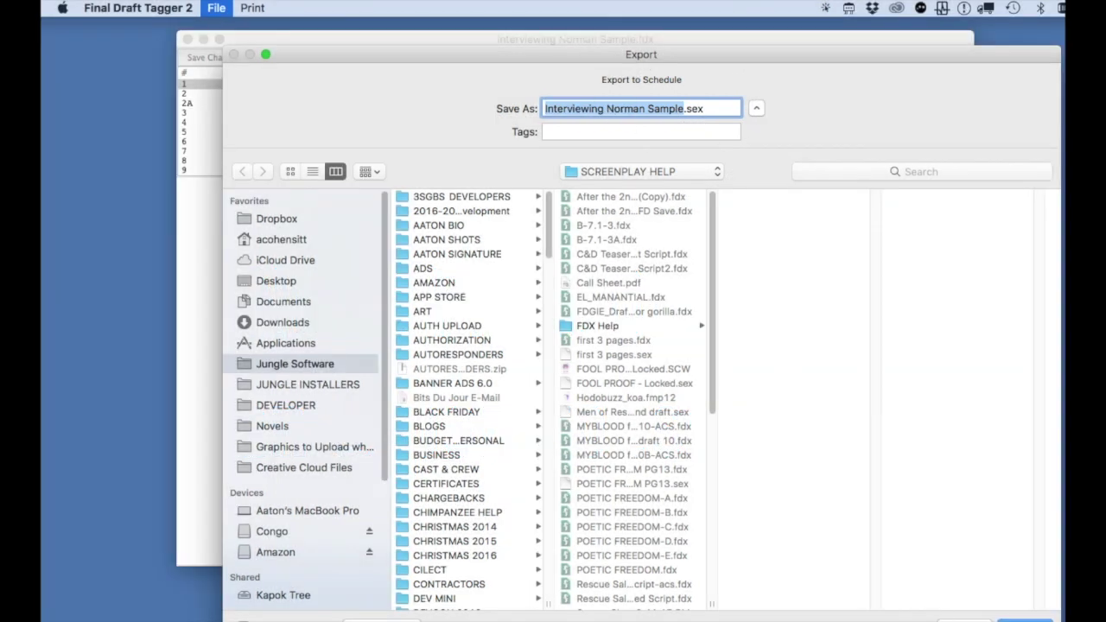
{"action": "left_click", "coordinate": [961, 620]}
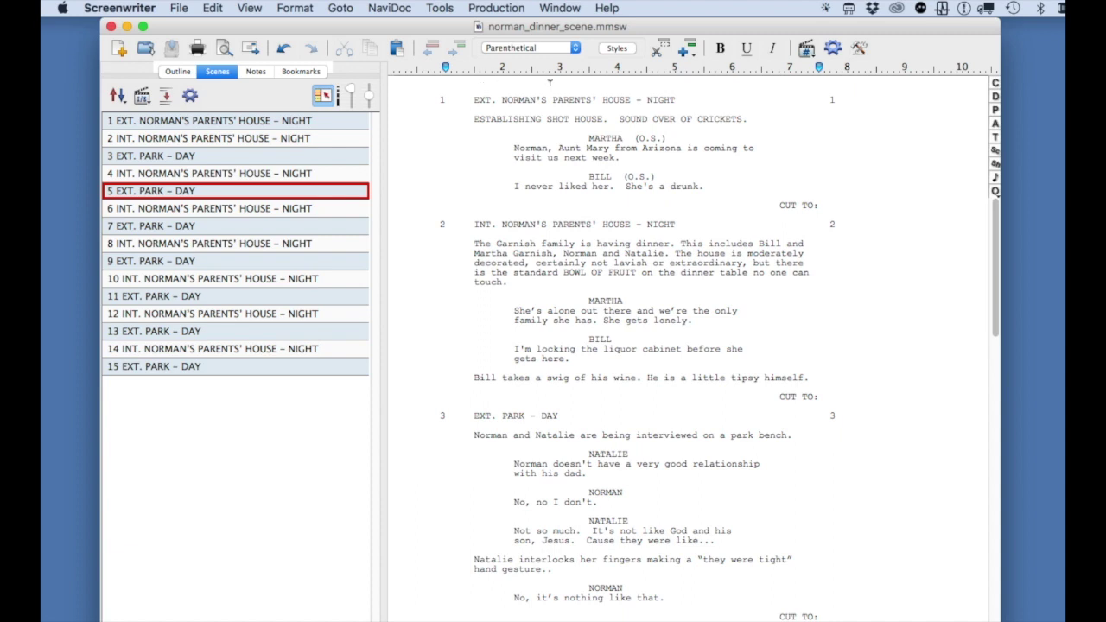
Bring up the File menu's Export to... submenu for norman_dinner_scene.
{"action": "left_click", "coordinate": [180, 7]}
{"action": "mouse_move", "coordinate": [241, 197]}
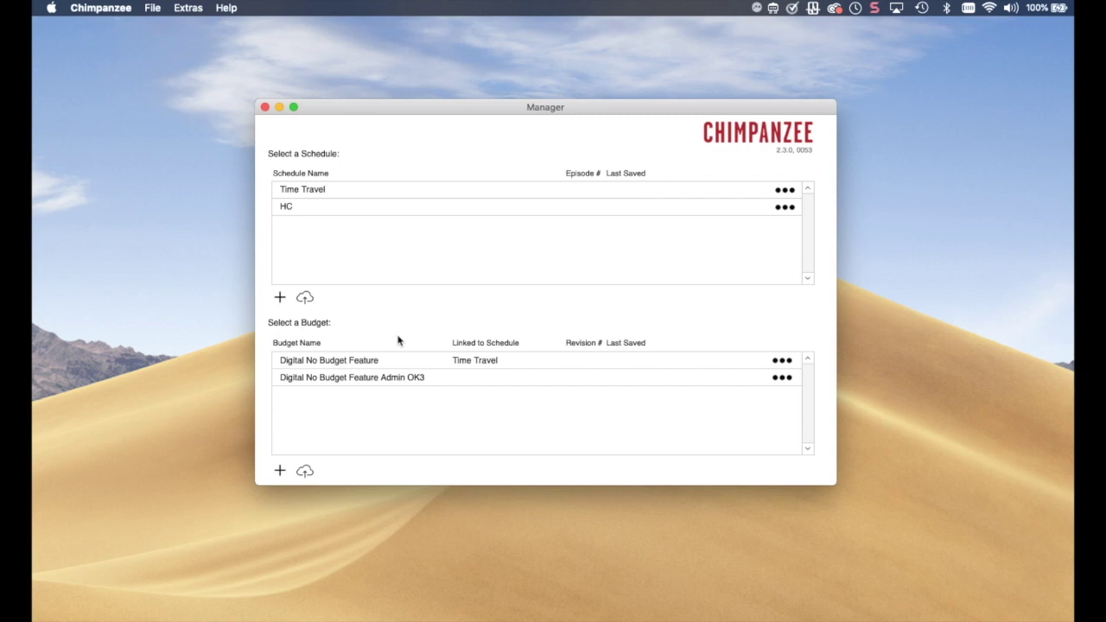
Start another new schedule importing a Movie Magic .SEX screenplay.
{"action": "left_click", "coordinate": [281, 298]}
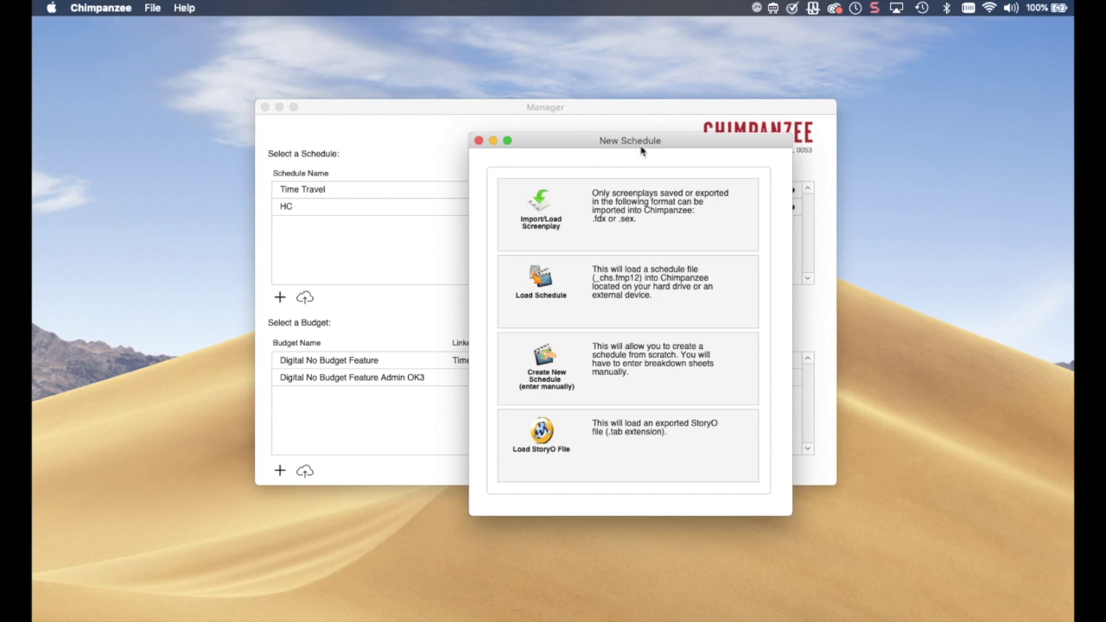
{"action": "left_click_drag", "start_coordinate": [641, 151], "coordinate": [604, 102]}
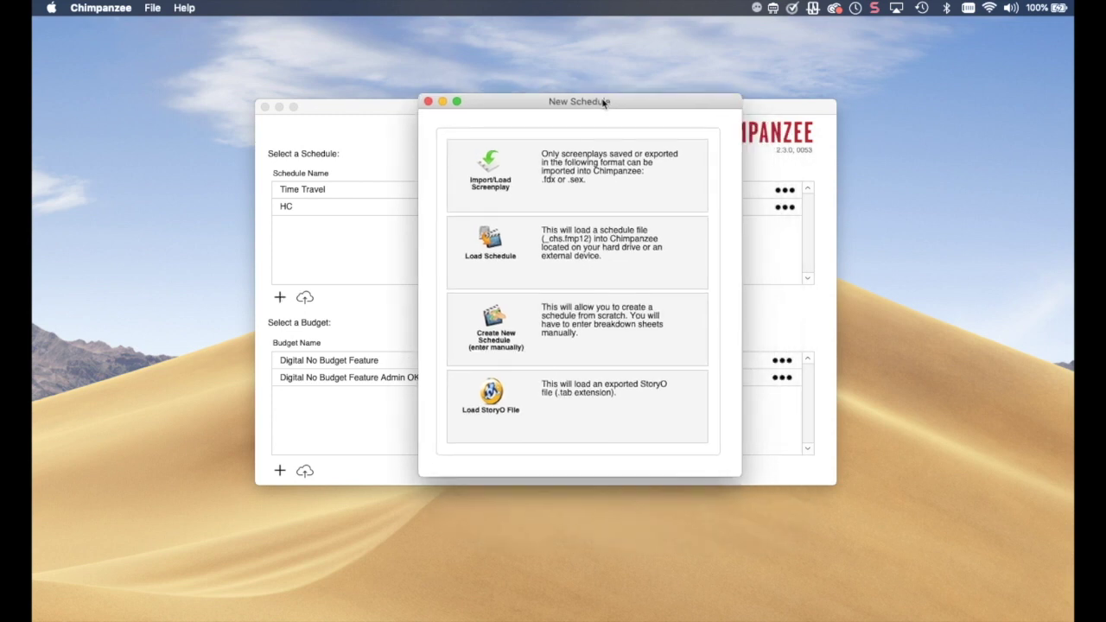
{"action": "left_click", "coordinate": [537, 201]}
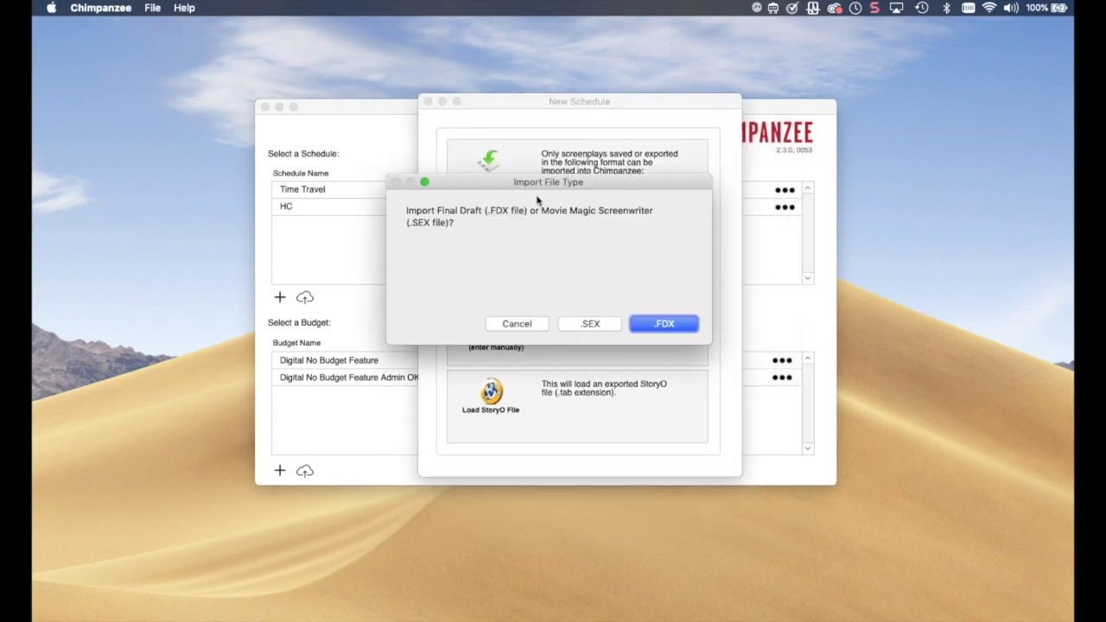
{"action": "left_click_drag", "start_coordinate": [542, 185], "coordinate": [558, 175]}
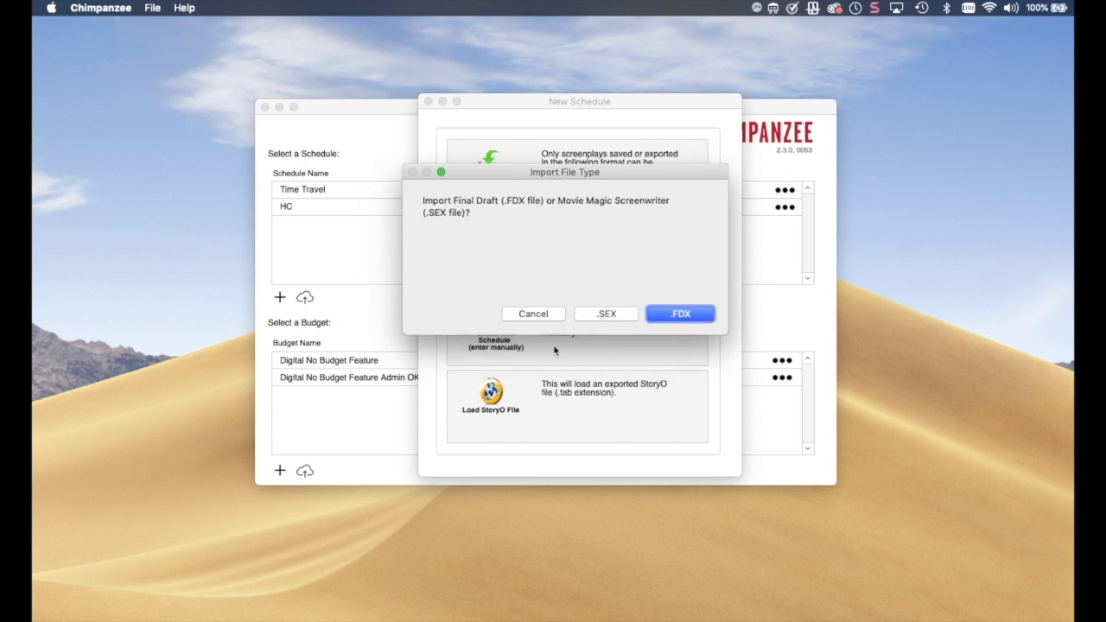
{"action": "left_click", "coordinate": [621, 316]}
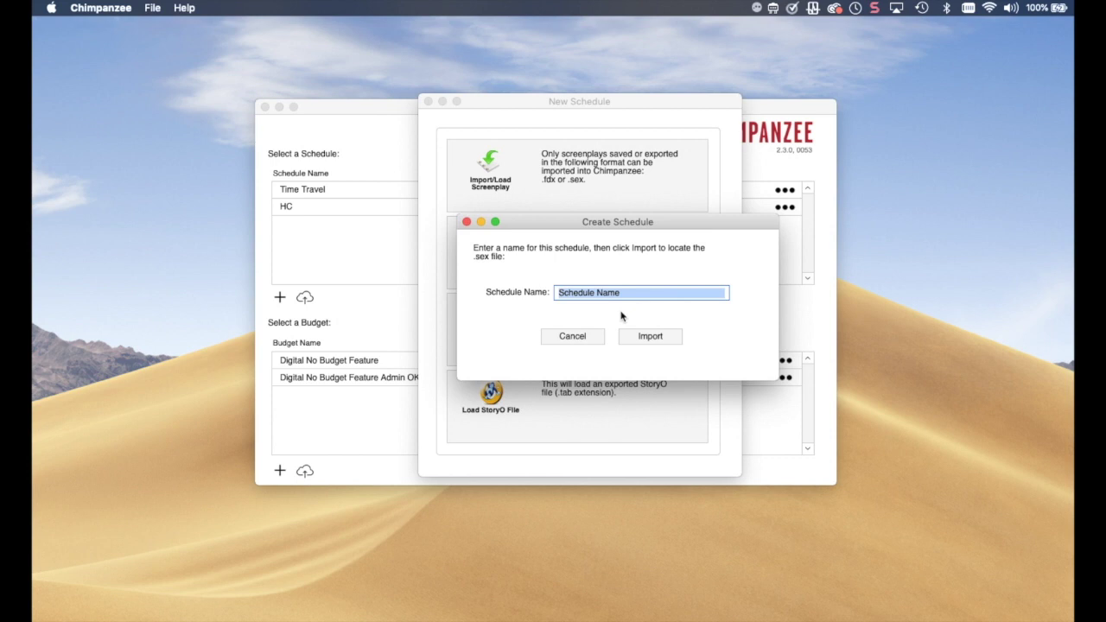
{"action": "left_click_drag", "start_coordinate": [645, 217], "coordinate": [607, 197]}
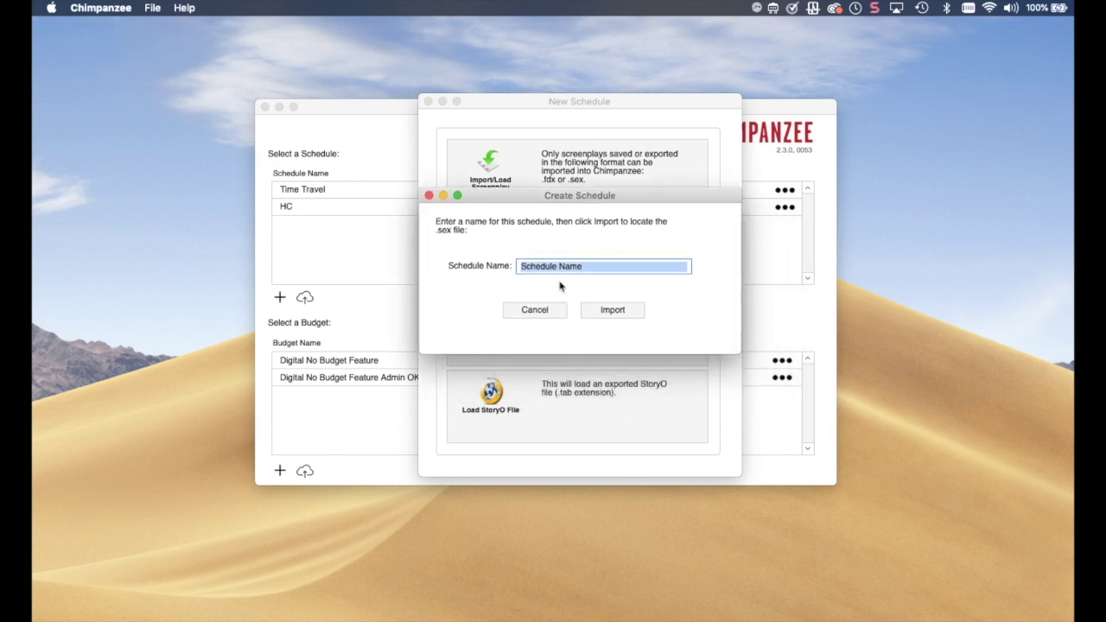